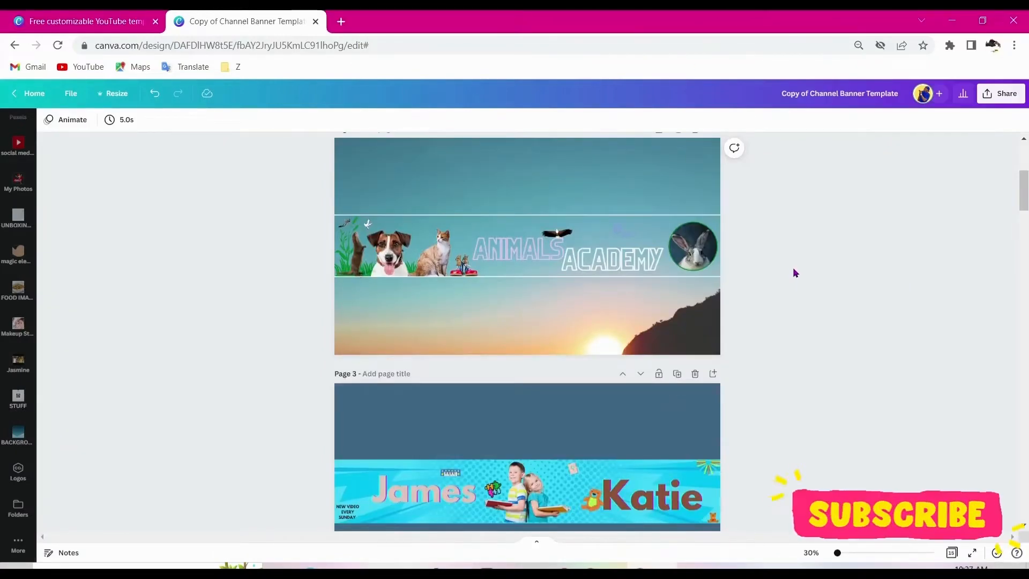
- Look through the sample channel banners down to page 5 and examine the LOSE WEIGHT TRAINING banner up close
scroll(794, 272, down, 3)
scroll(794, 273, down, 4)
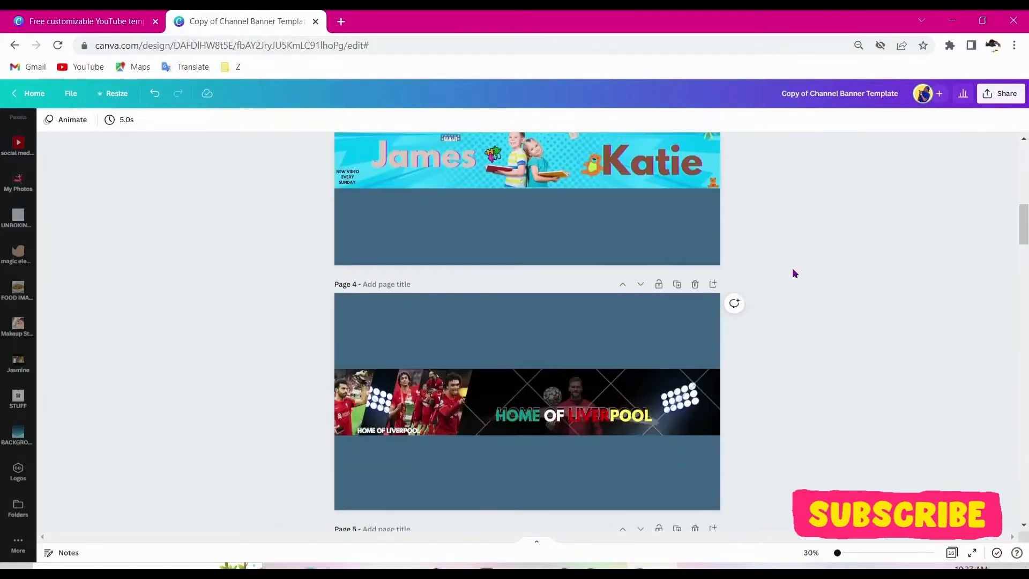
scroll(796, 267, down, 5)
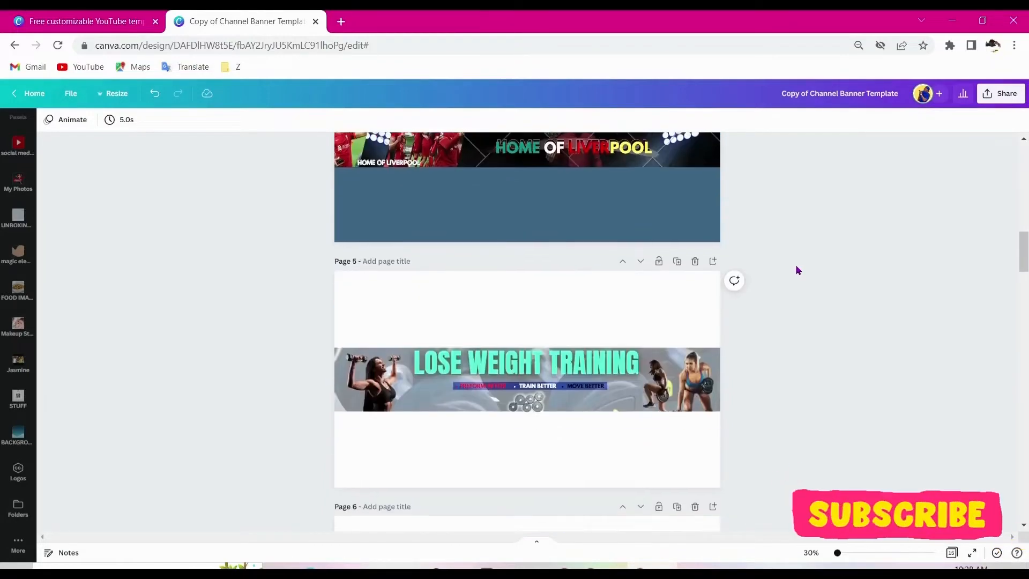
scroll(796, 265, down, 1)
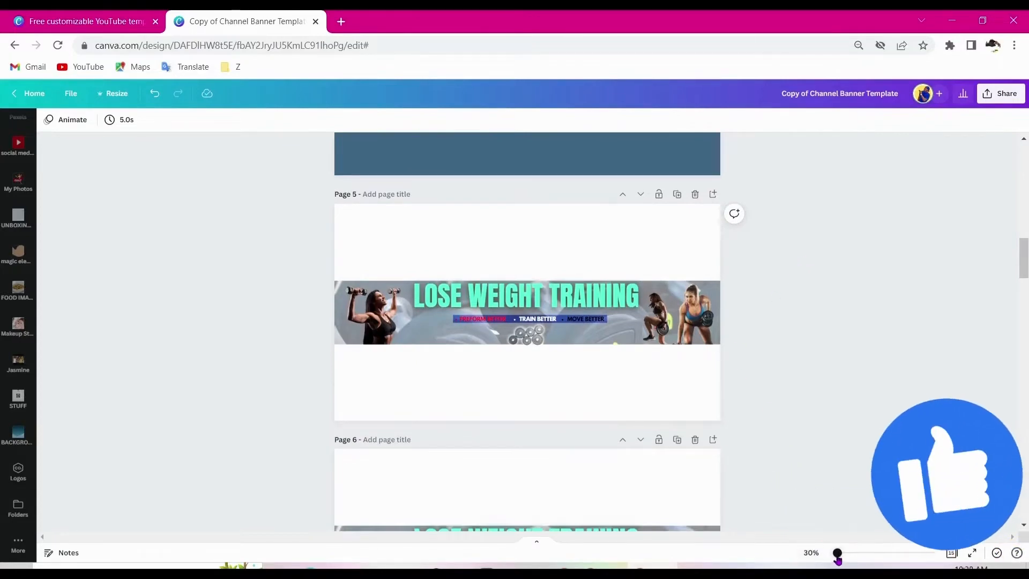
drag(837, 552, 845, 554)
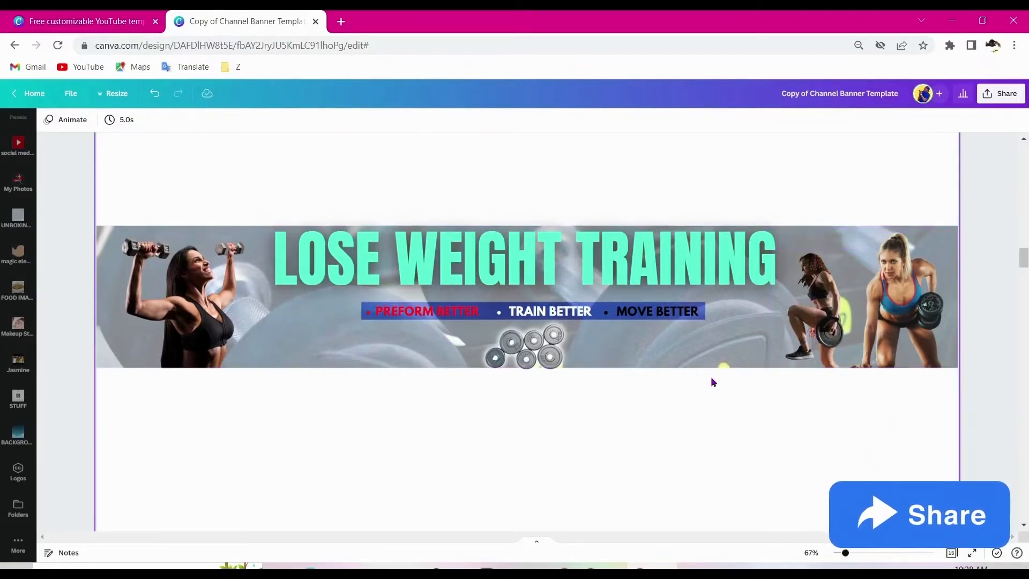
- Move the photos of the woman lifting two dumbbells and the blonde woman with one dumbbell from page 7 onto page 6's banner
scroll(716, 405, down, 10)
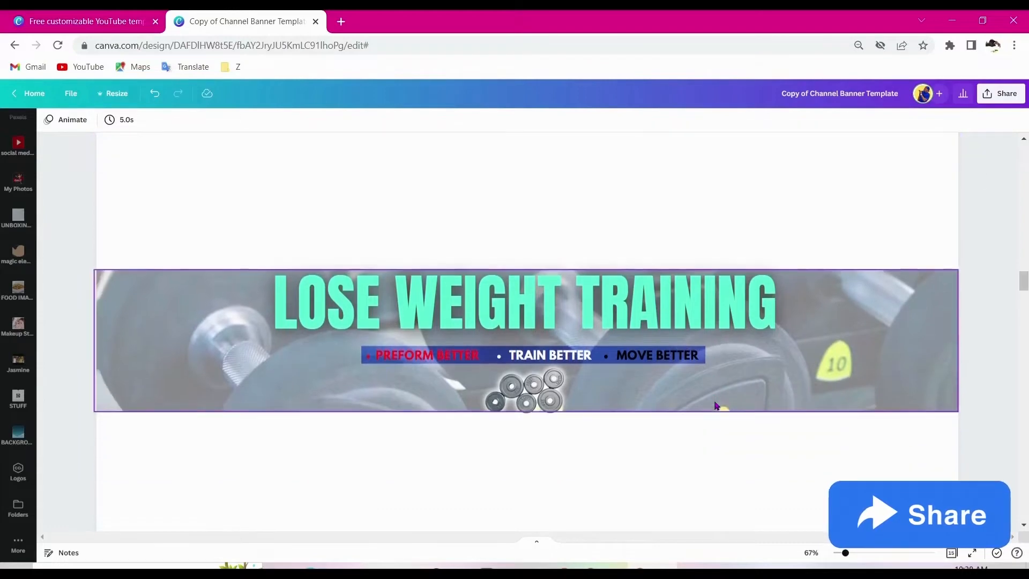
ctrl+scroll(715, 407, down, 2)
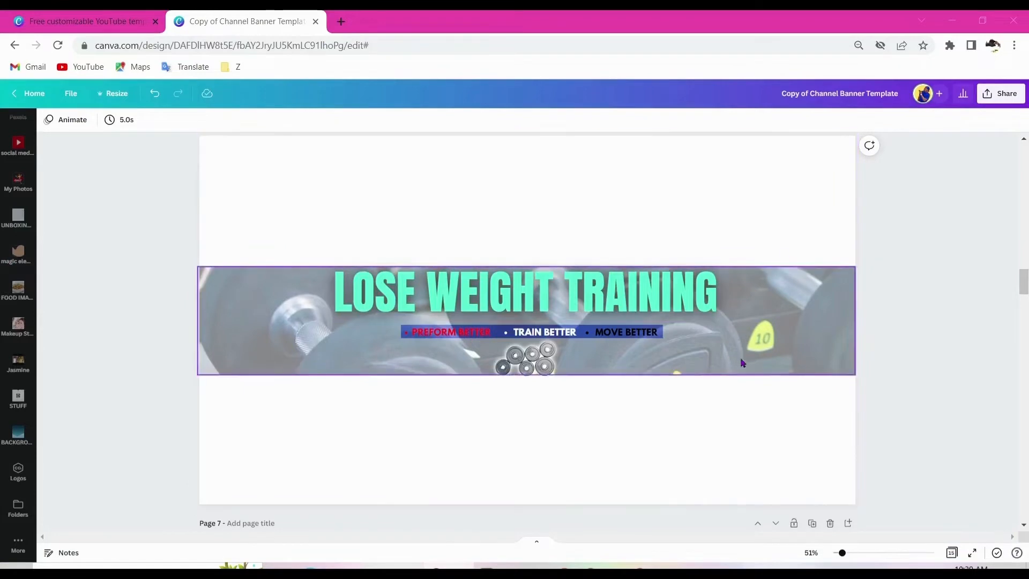
scroll(713, 402, down, 1)
scroll(713, 402, down, 3)
drag(324, 482, 307, 182)
scroll(451, 343, up, 3)
scroll(668, 506, down, 3)
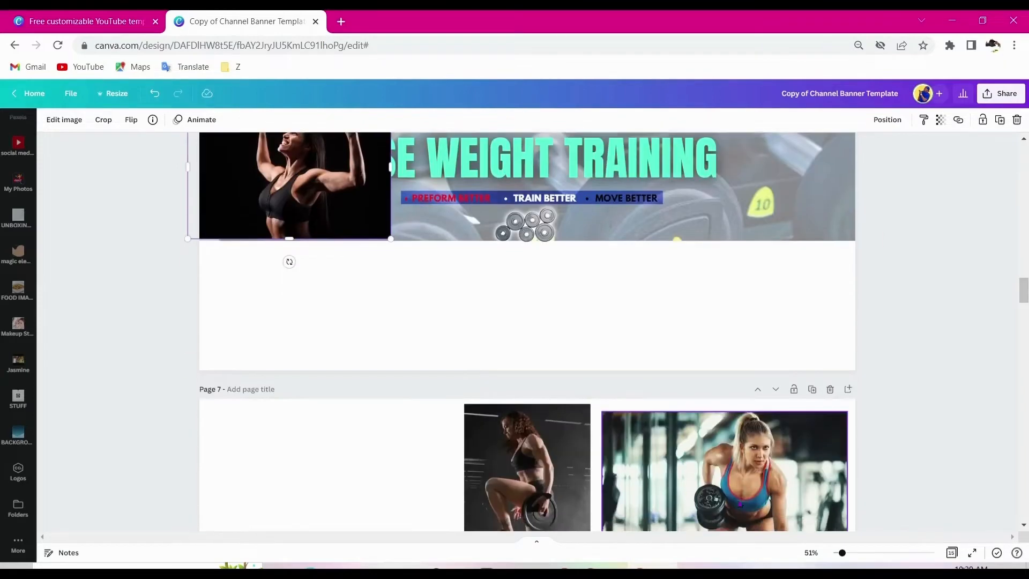
drag(763, 331, 764, 153)
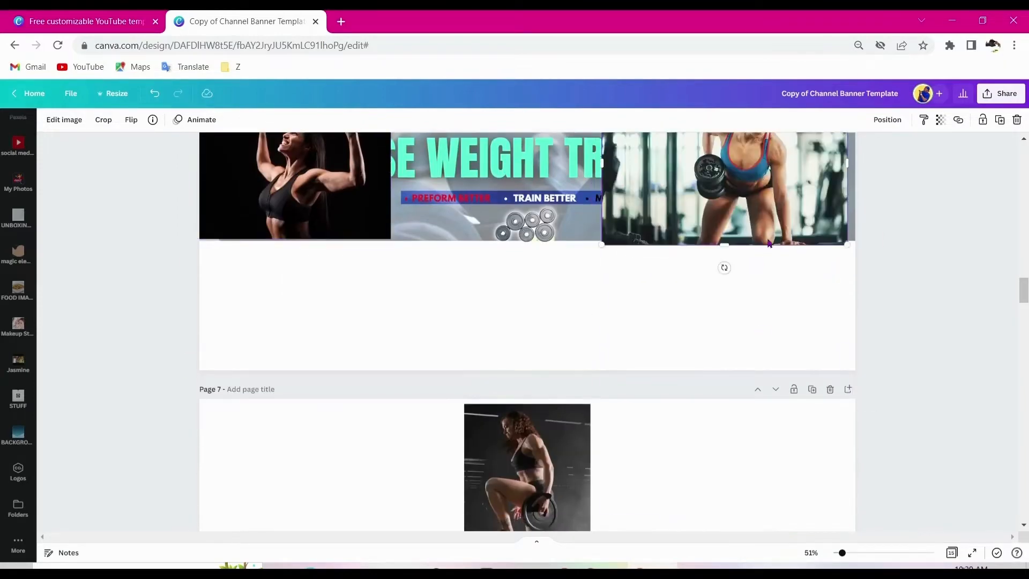
scroll(791, 339, up, 4)
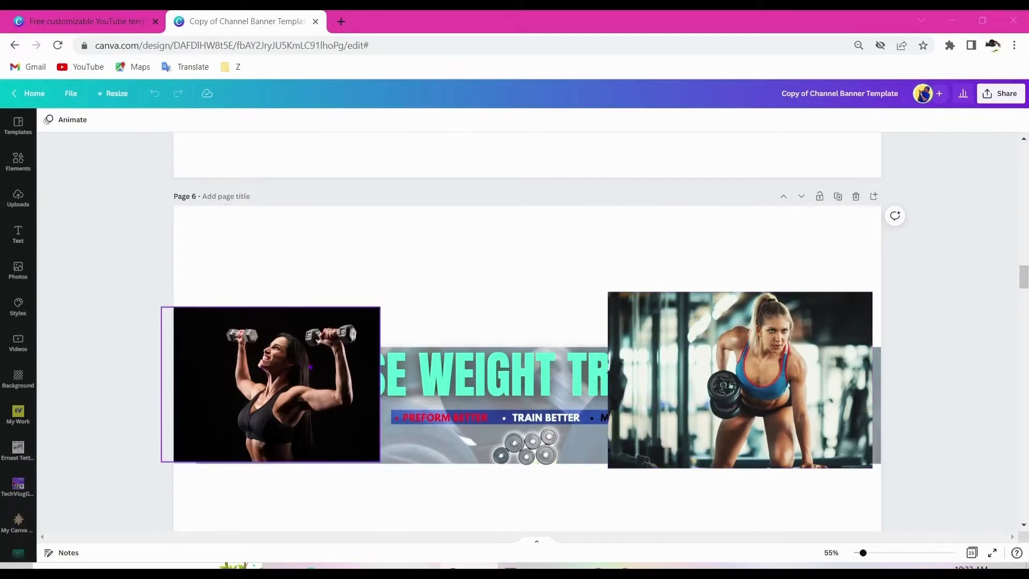
- Remove the background from the two-dumbbell woman's photo and fit the cut-out to the banner's height at its left end
click(304, 370)
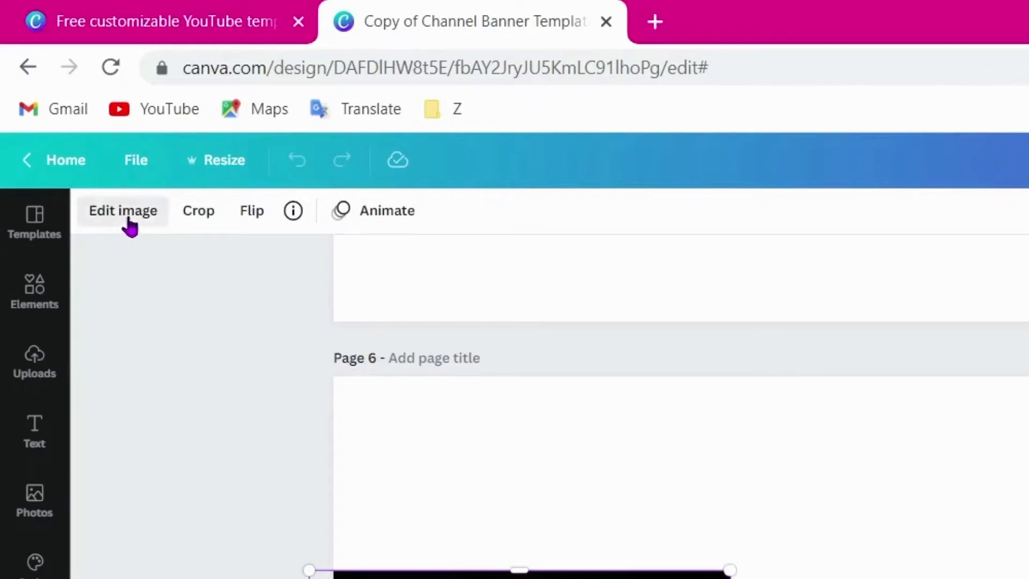
click(126, 214)
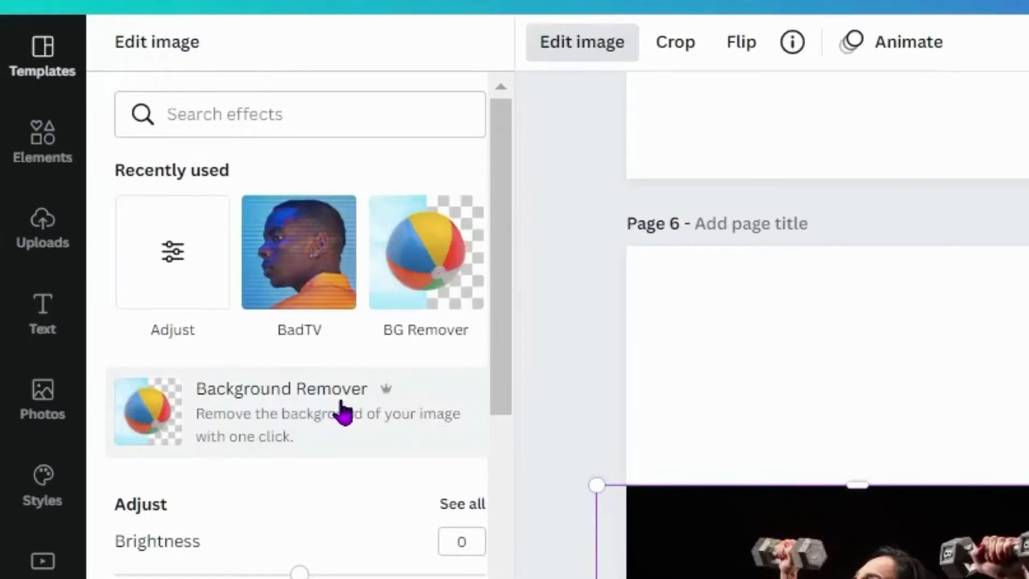
click(280, 405)
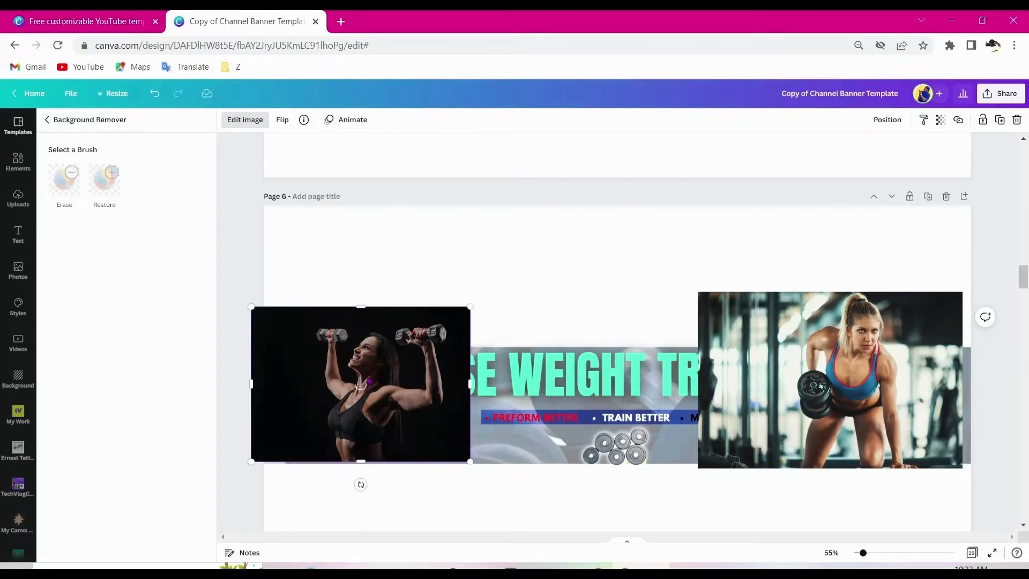
click(369, 381)
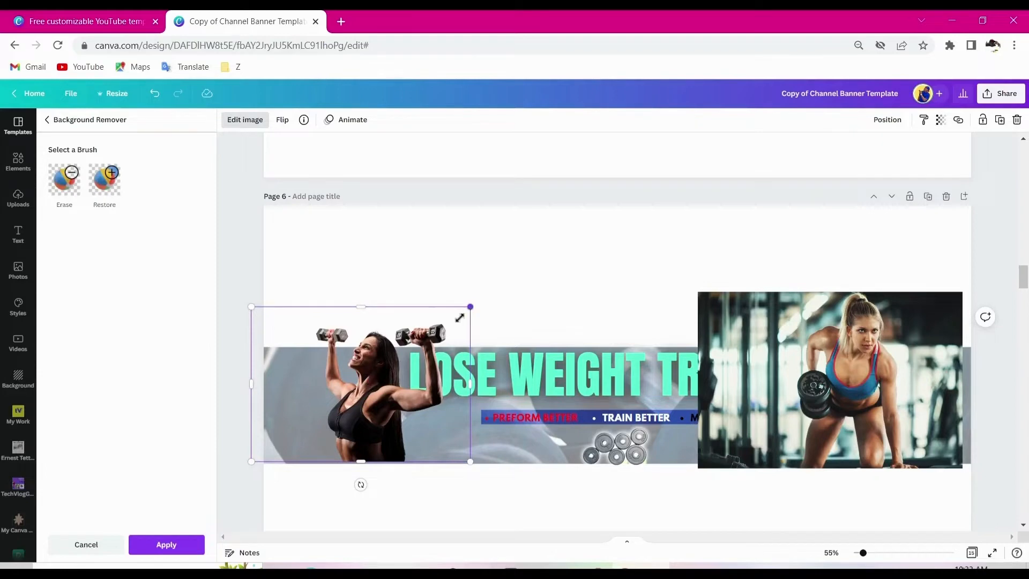
drag(467, 308, 410, 341)
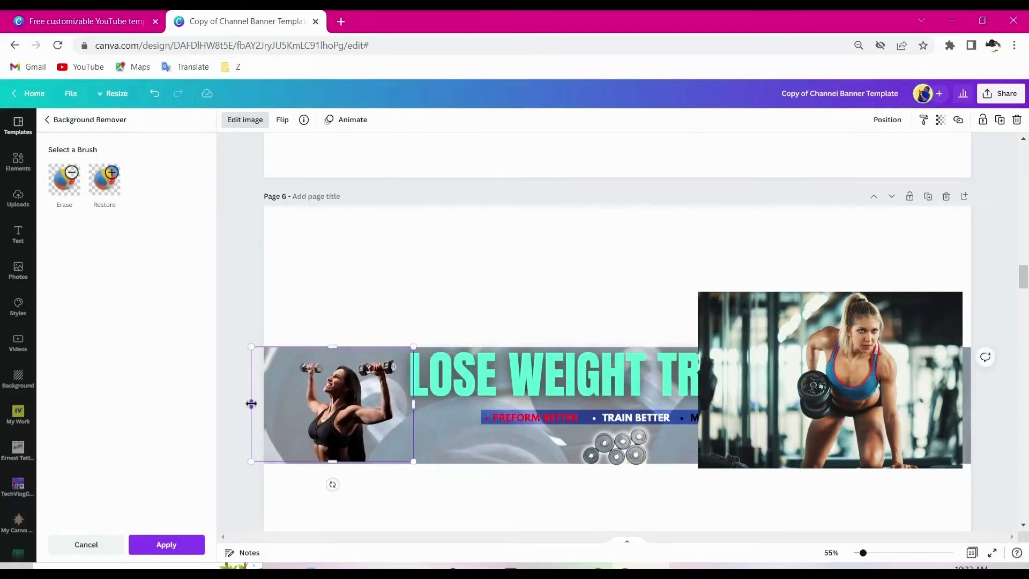
drag(254, 403, 270, 399)
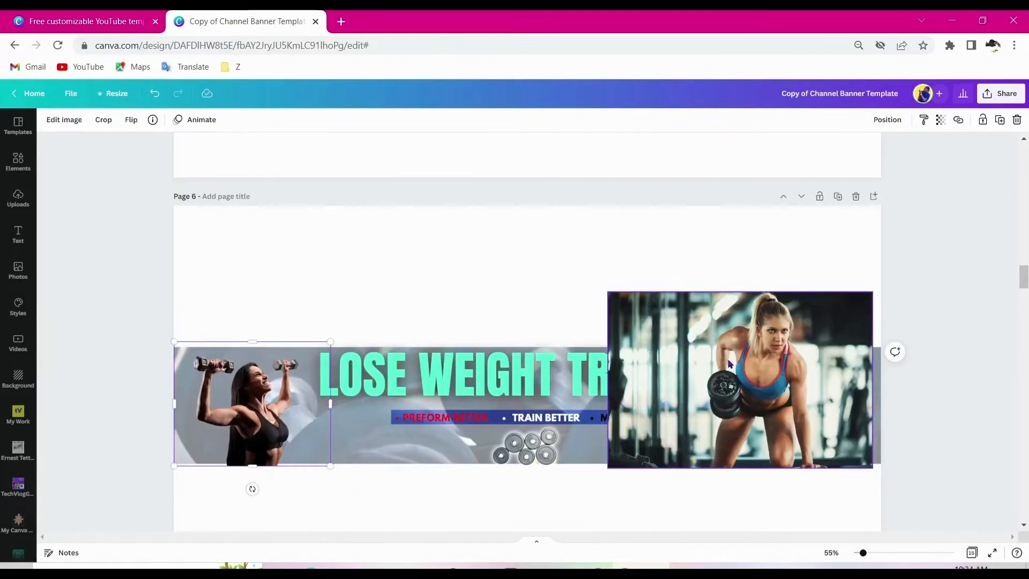
- Remove the background from the blonde woman's photo, and crop and shrink the cut-out to fit the banner's right end
click(761, 341)
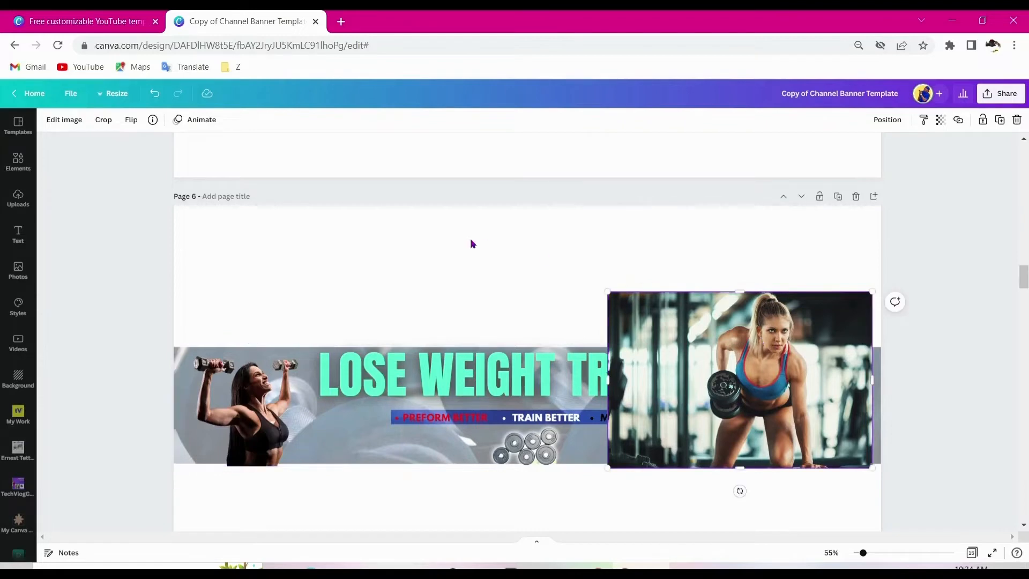
click(64, 120)
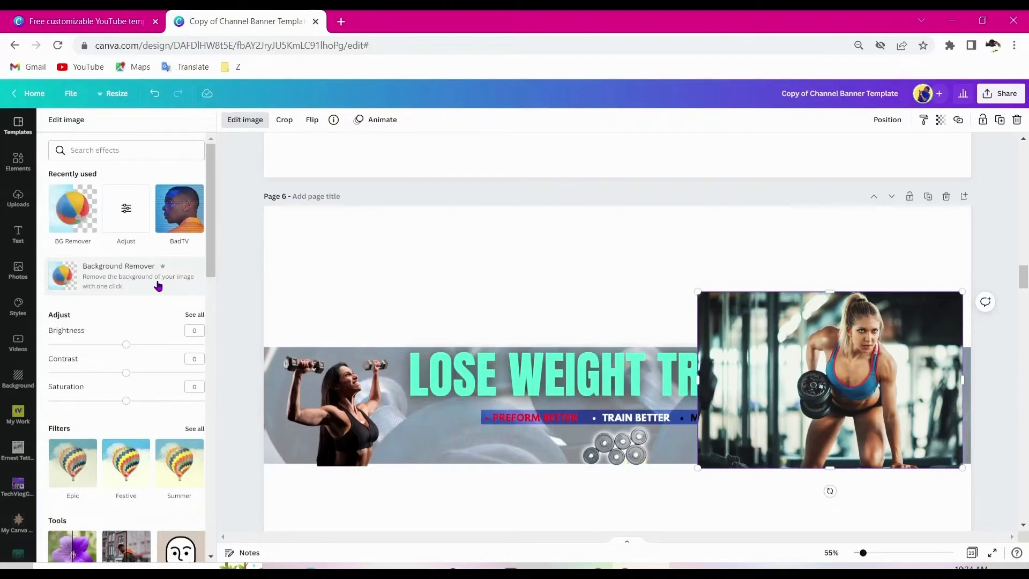
click(159, 286)
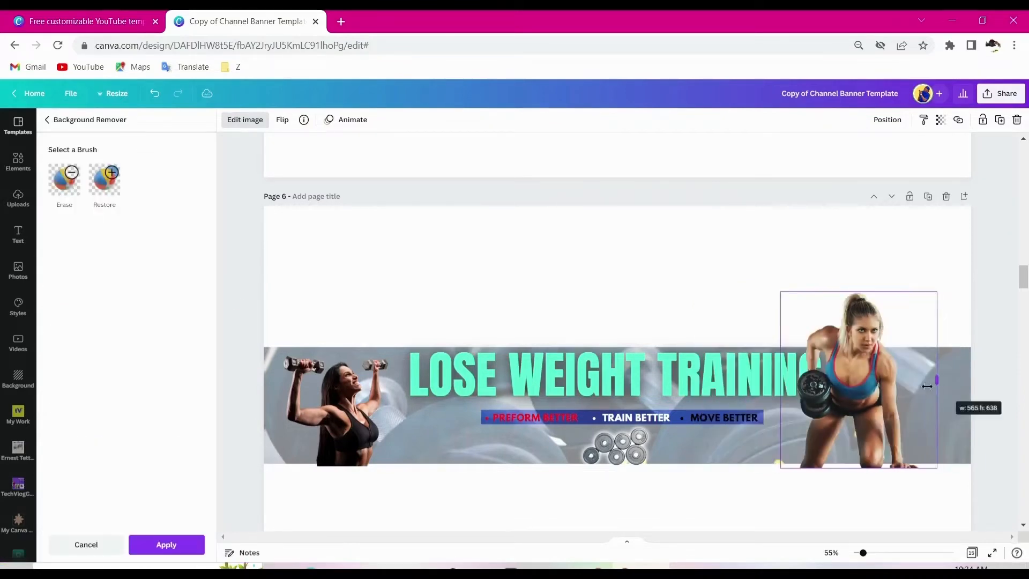
mouse_move(937, 386)
mouse_down()
mouse_move(916, 387)
mouse_move(925, 388)
mouse_up()
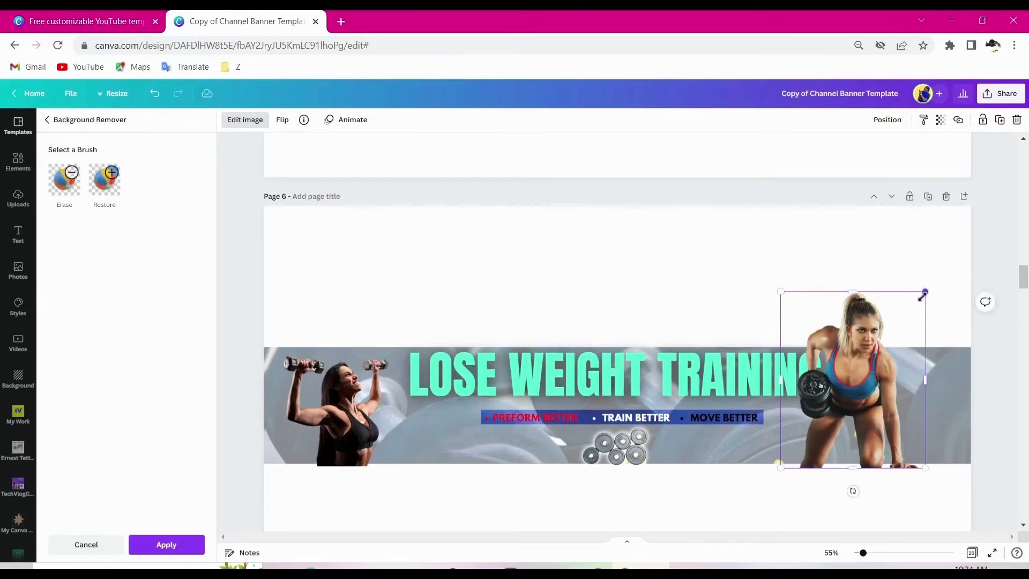
drag(916, 293, 881, 347)
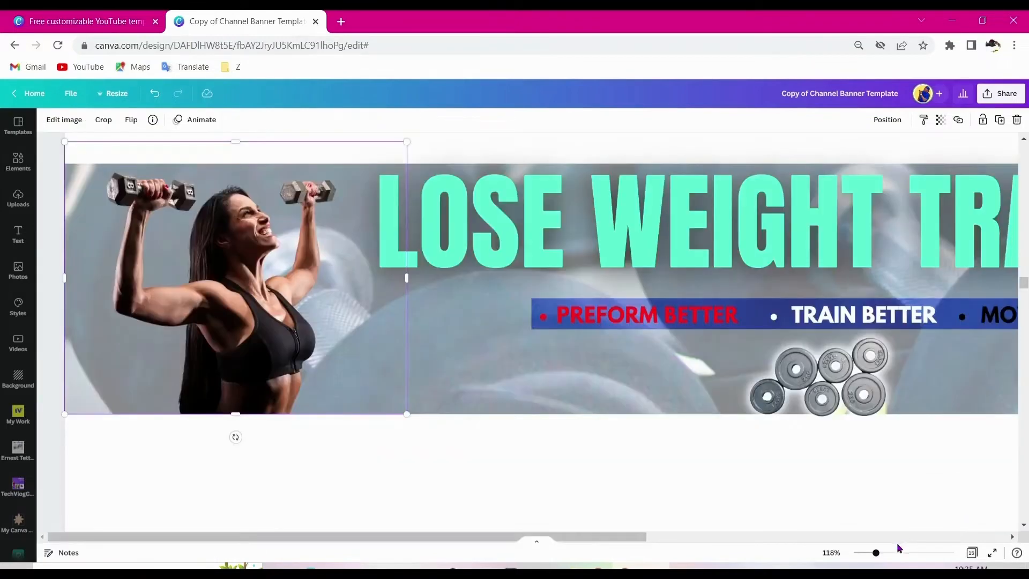
- Move the photo of the woman holding a weight plate from page 7 onto page 6's banner, beside the blonde woman
mouse_move(876, 553)
mouse_down()
mouse_move(858, 555)
mouse_move(866, 553)
mouse_up()
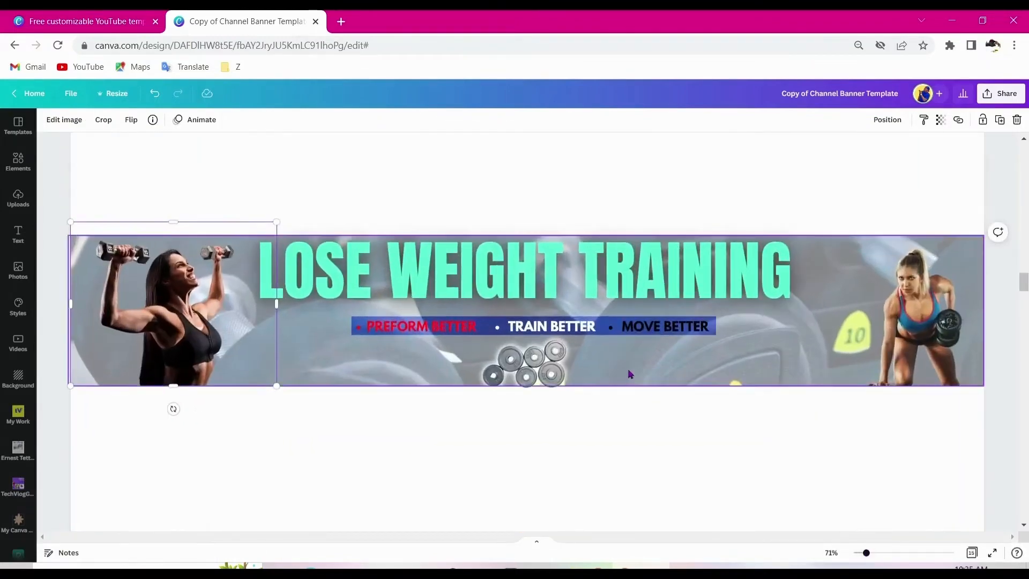
scroll(630, 374, down, 5)
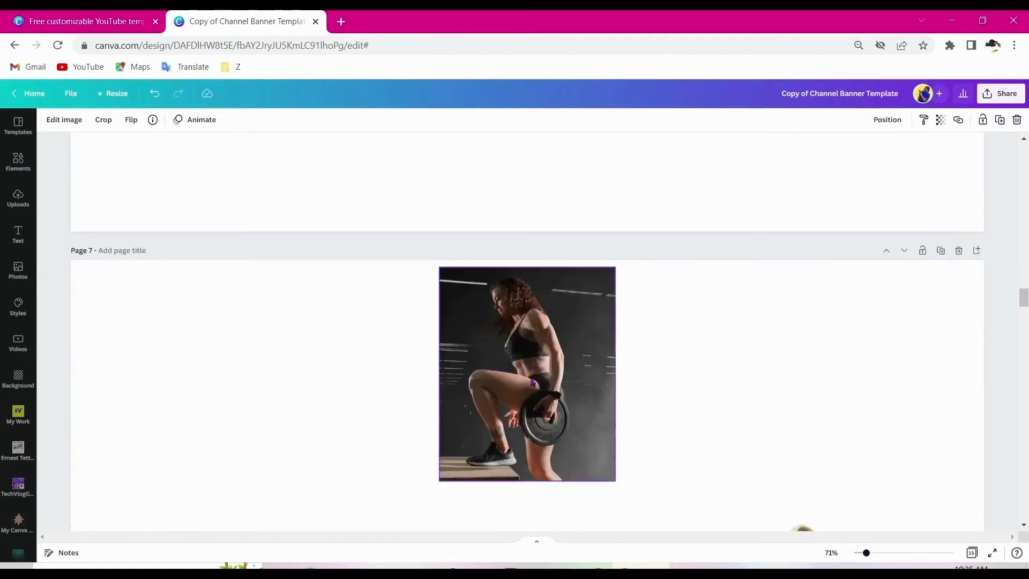
scroll(552, 358, up, 3)
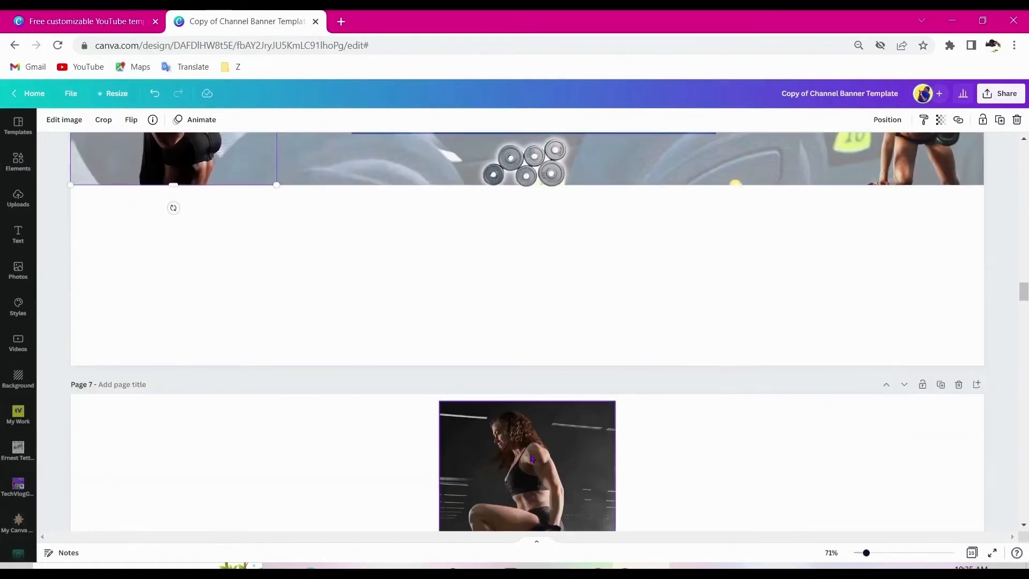
drag(532, 459, 624, 172)
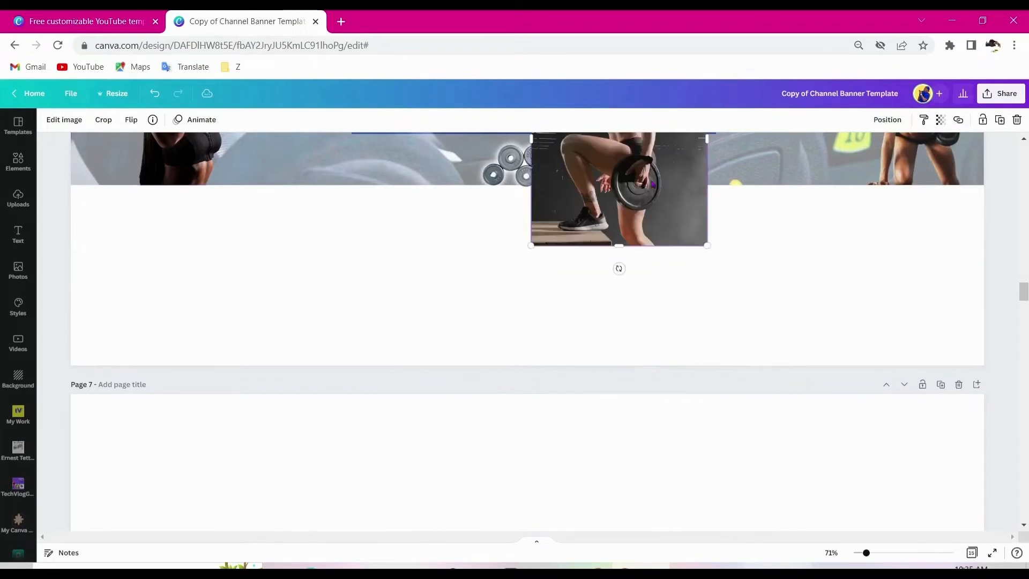
scroll(749, 236, up, 1)
scroll(749, 235, up, 3)
drag(634, 357, 775, 339)
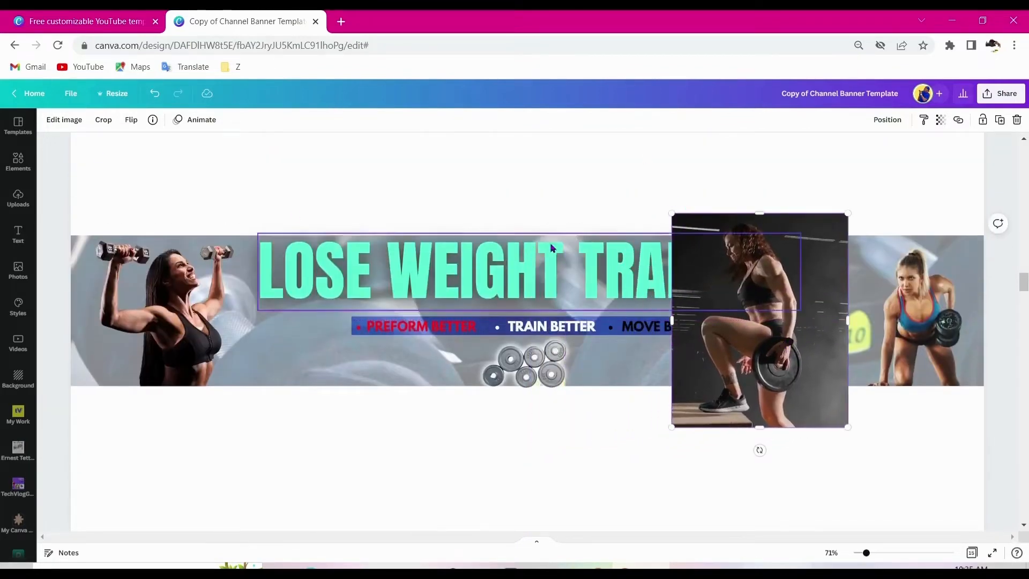
- Remove the background from the photo of the woman holding the weight plate
click(50, 122)
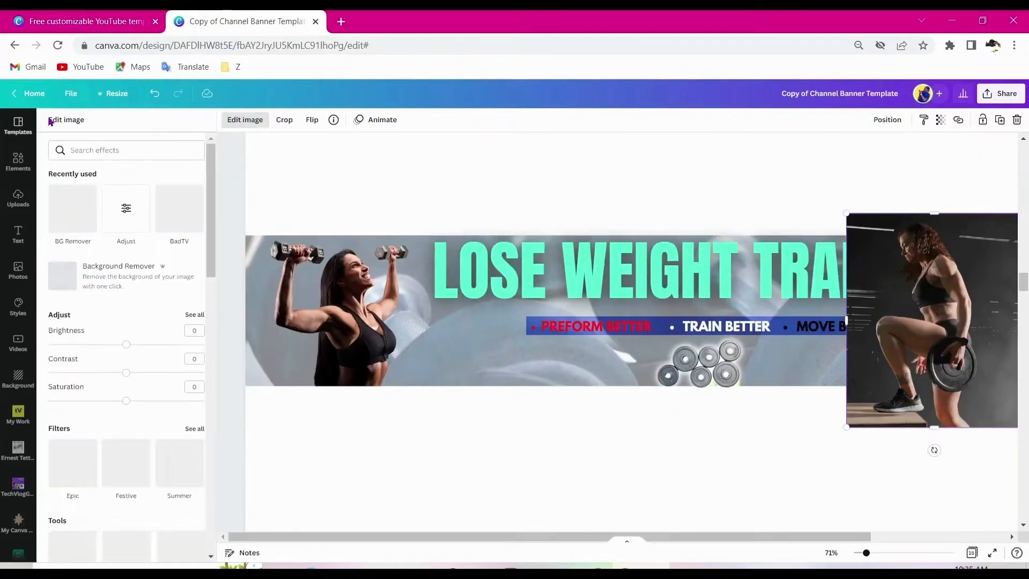
click(133, 280)
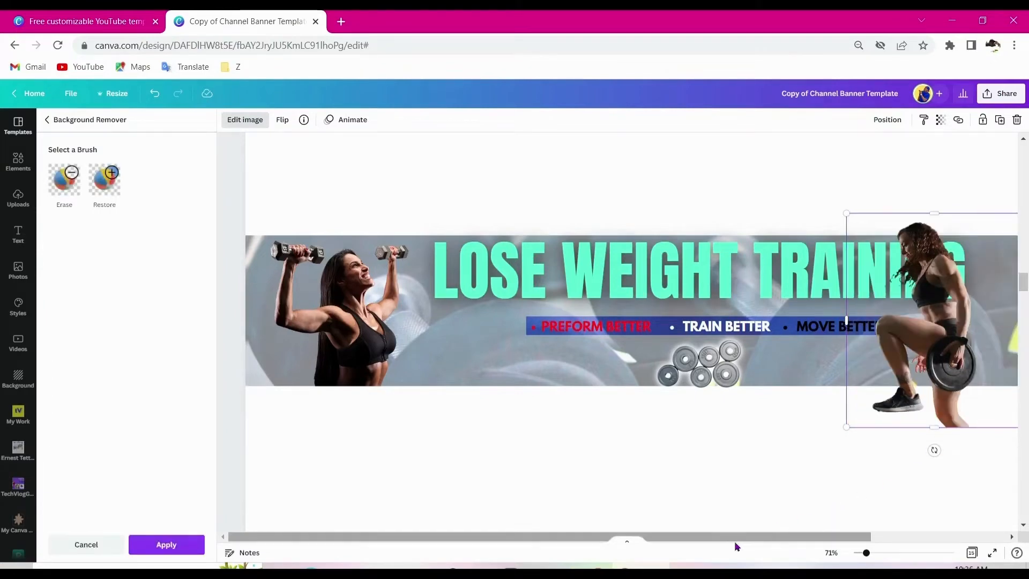
drag(728, 538, 824, 531)
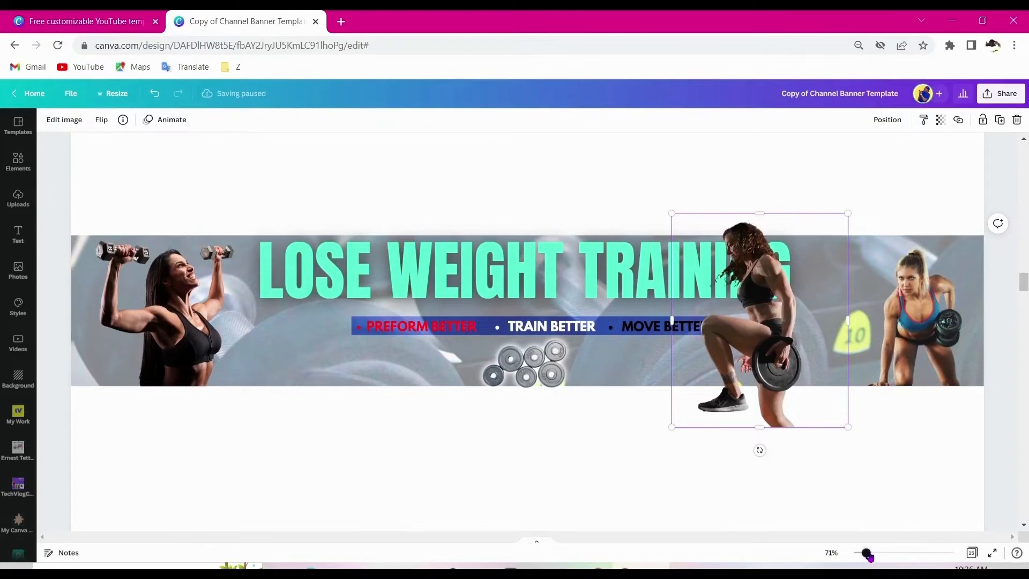
- Open the Background Remover for the cut-out of the woman holding the weight plate and set its Erase brush to size 3
mouse_move(869, 557)
mouse_down()
mouse_move(892, 557)
mouse_move(882, 558)
mouse_up()
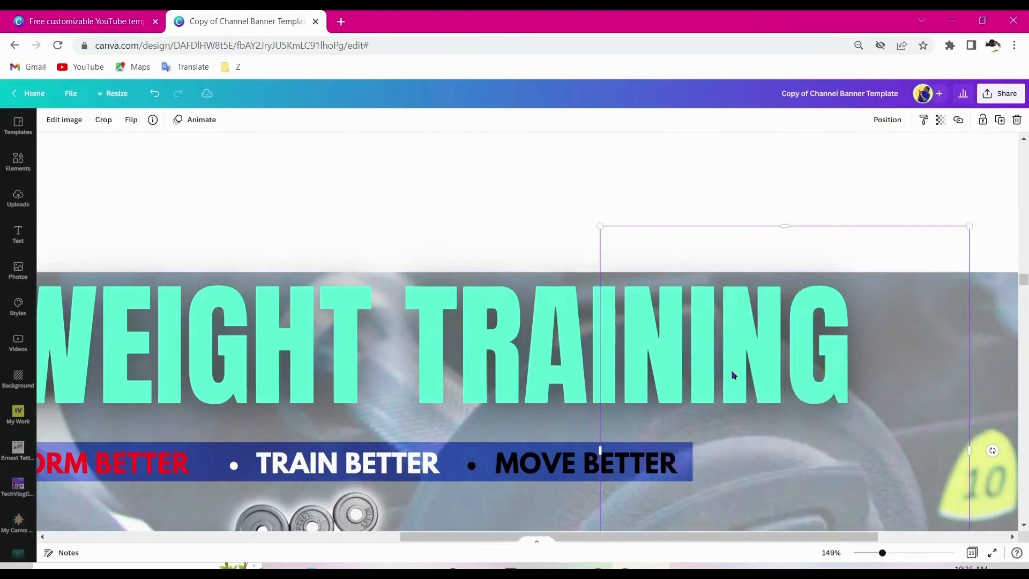
scroll(736, 374, down, 4)
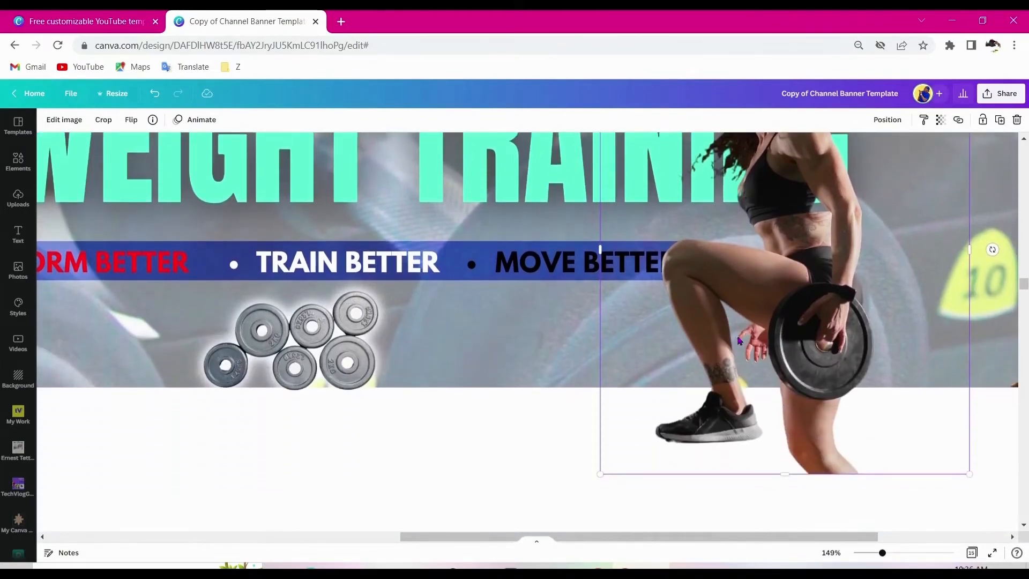
scroll(737, 336, up, 3)
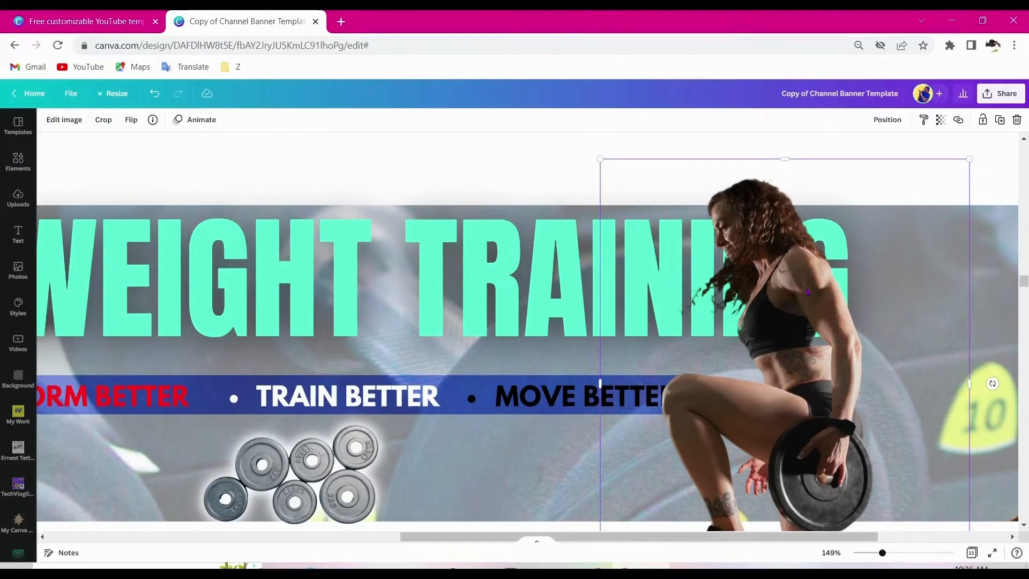
click(72, 122)
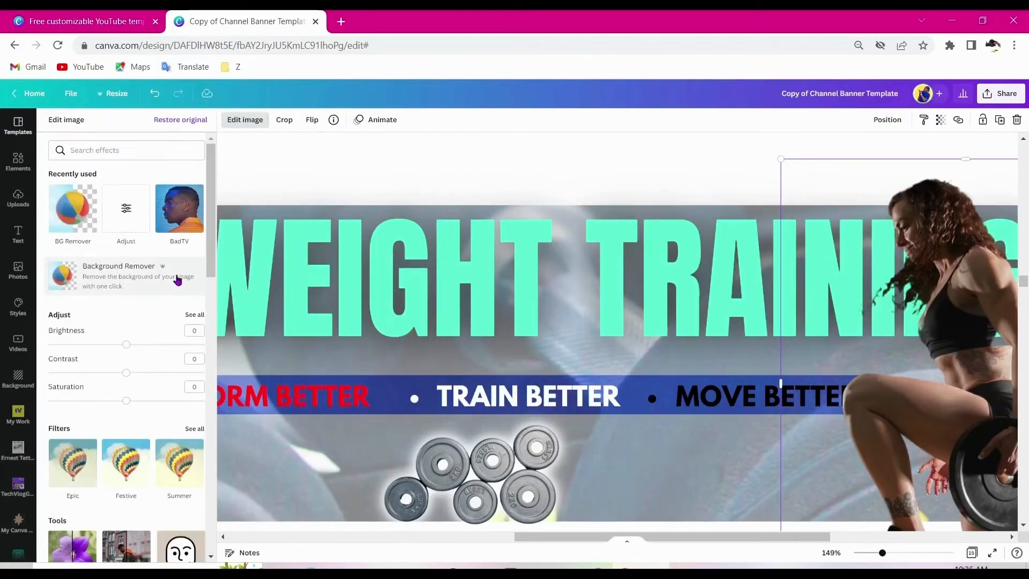
click(122, 276)
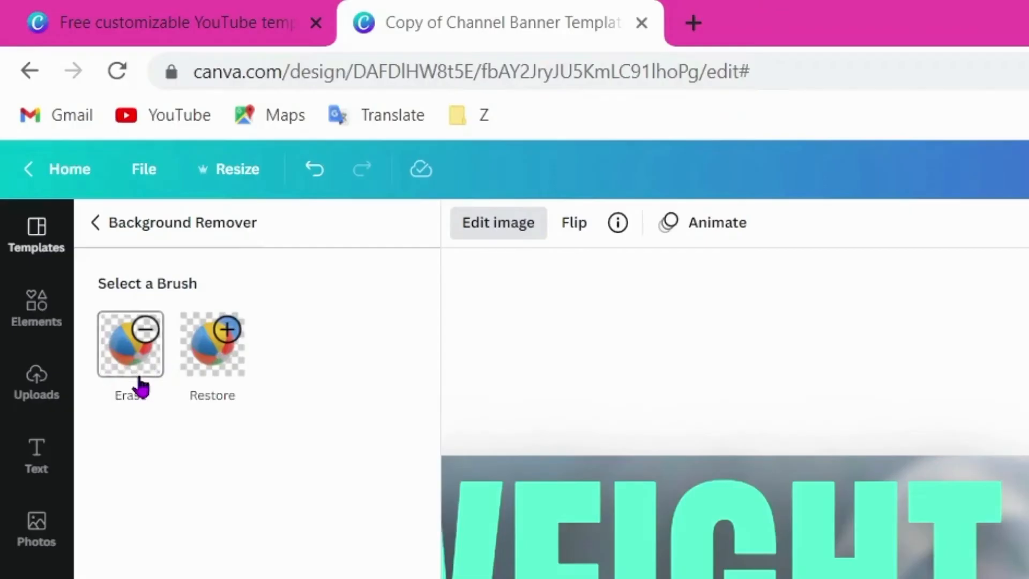
click(144, 370)
mouse_move(186, 462)
mouse_down()
mouse_move(369, 462)
mouse_move(308, 440)
mouse_move(128, 453)
mouse_move(122, 439)
mouse_move(97, 433)
mouse_up()
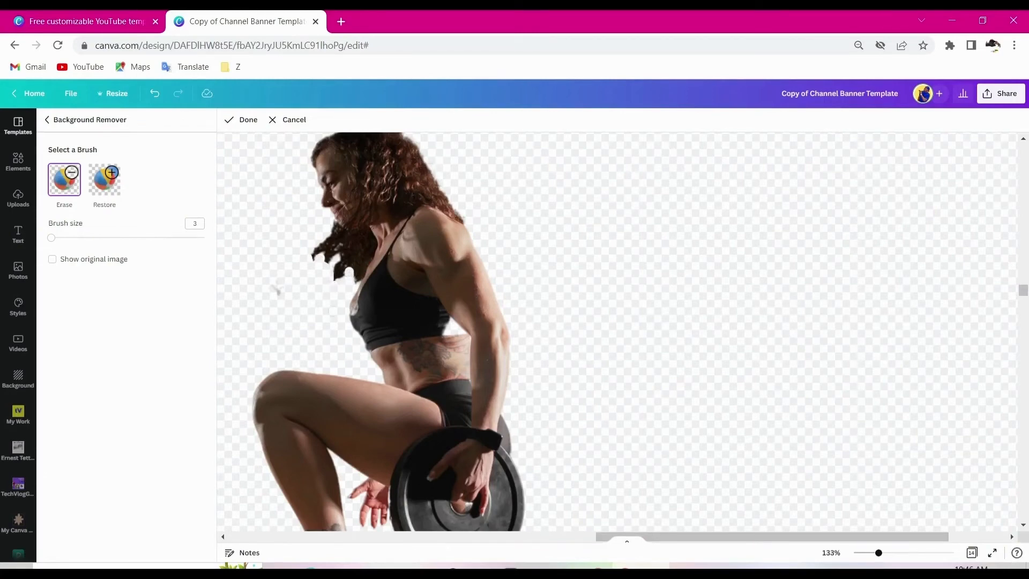
- Restore the missing hair strands below the woman's face with the Restore brush at size 8
scroll(370, 309, up, 3)
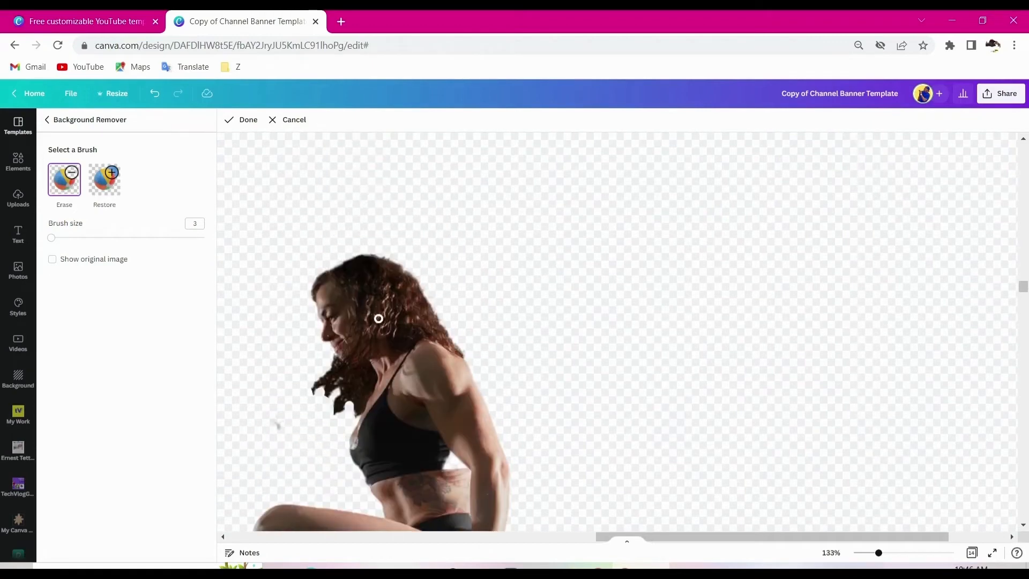
scroll(378, 318, down, 3)
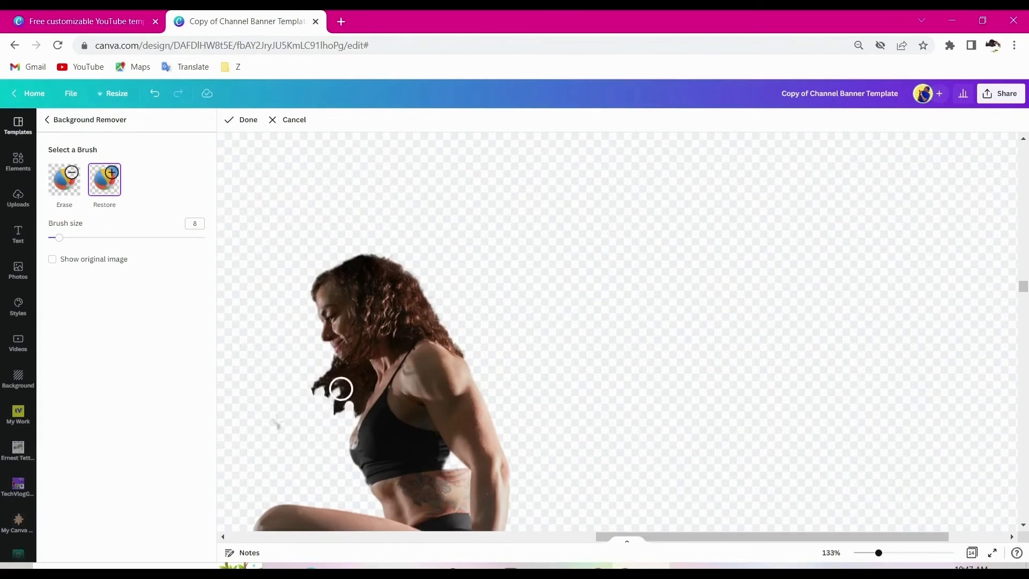
mouse_move(341, 388)
mouse_down()
mouse_move(315, 414)
mouse_move(311, 385)
mouse_move(309, 417)
mouse_move(296, 387)
mouse_move(287, 411)
mouse_move(303, 396)
mouse_move(305, 436)
mouse_move(320, 414)
mouse_move(318, 438)
mouse_move(333, 411)
mouse_move(344, 411)
mouse_move(332, 433)
mouse_move(350, 411)
mouse_move(324, 439)
mouse_move(319, 412)
mouse_move(338, 401)
mouse_move(306, 423)
mouse_move(325, 414)
mouse_move(312, 426)
mouse_move(334, 423)
mouse_up()
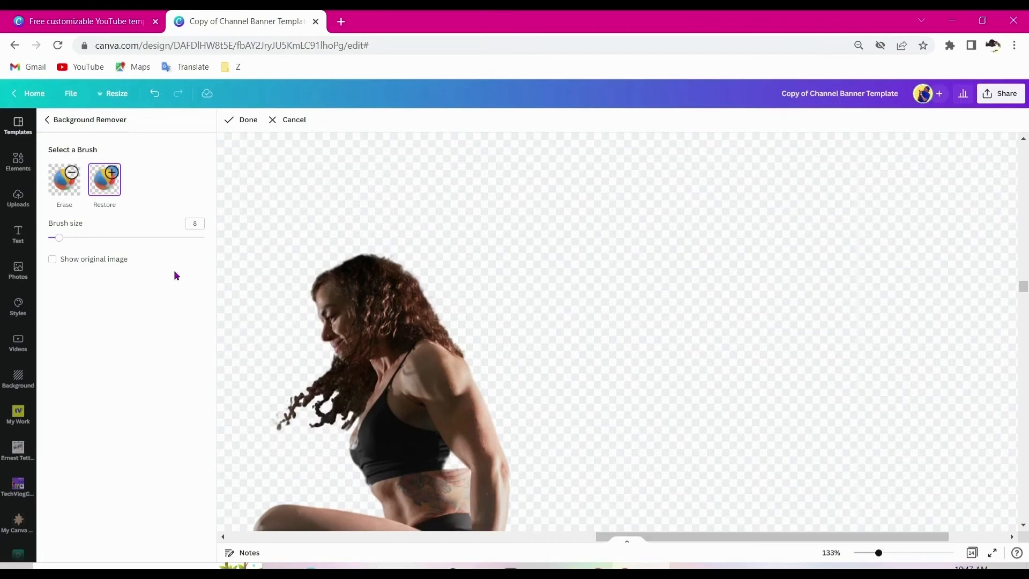
- Erase the loose outer hair strands with the Erase brush at size 8, and reduce the brush size to 4
click(62, 201)
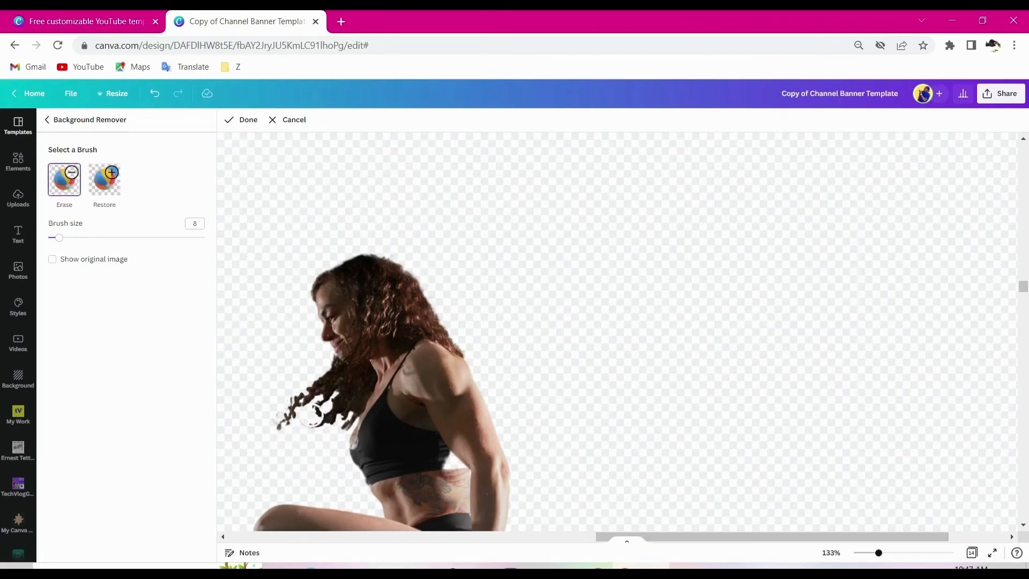
mouse_move(312, 420)
mouse_down()
mouse_move(299, 401)
mouse_move(284, 428)
mouse_move(317, 408)
mouse_move(307, 431)
mouse_up()
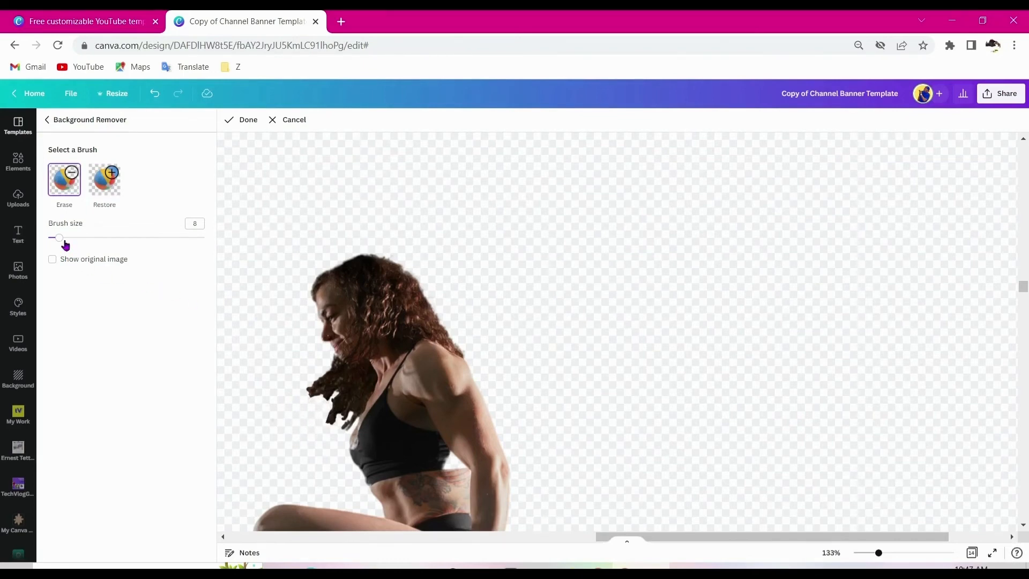
drag(60, 242, 53, 240)
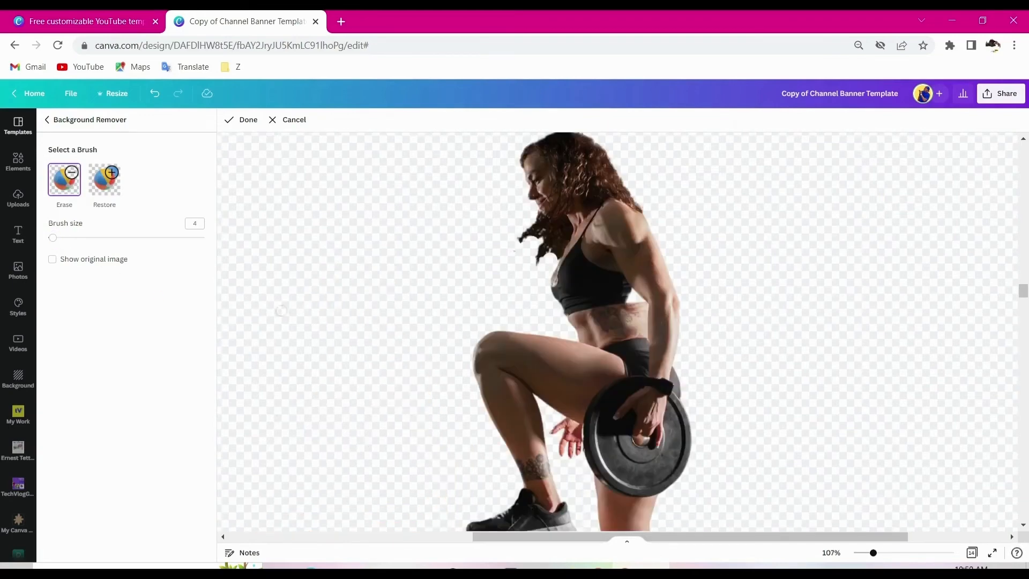
- Erase across the woman's rear lower leg below the raised shoe at brush size 24, and apply the cut-out edits
scroll(412, 284, down, 4)
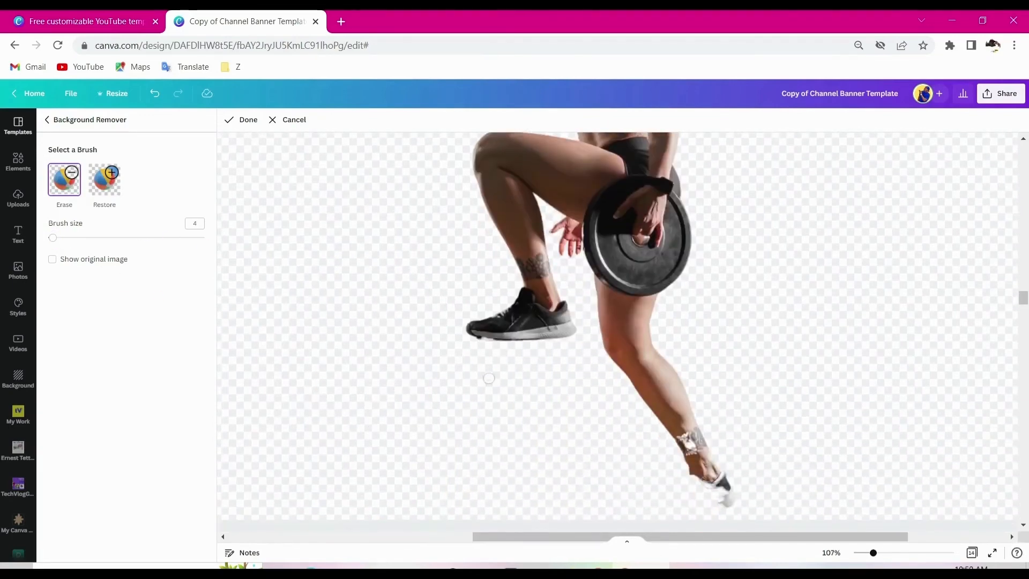
drag(53, 238, 84, 237)
mouse_move(747, 437)
mouse_down()
mouse_move(590, 435)
mouse_move(775, 420)
mouse_move(610, 462)
mouse_move(770, 476)
mouse_move(704, 489)
mouse_move(681, 456)
mouse_move(728, 419)
mouse_move(627, 413)
mouse_move(712, 409)
mouse_move(550, 412)
mouse_up()
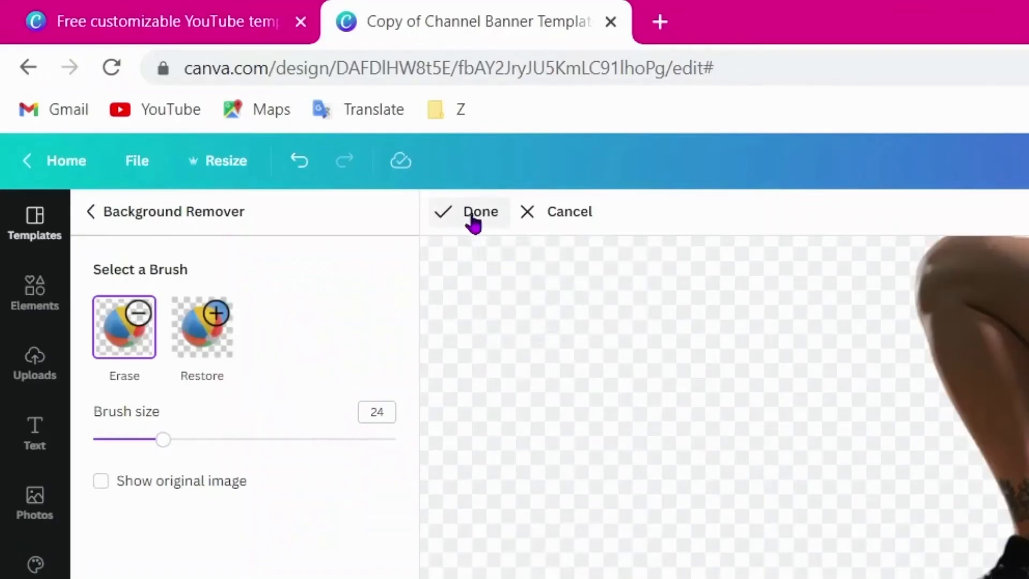
click(250, 124)
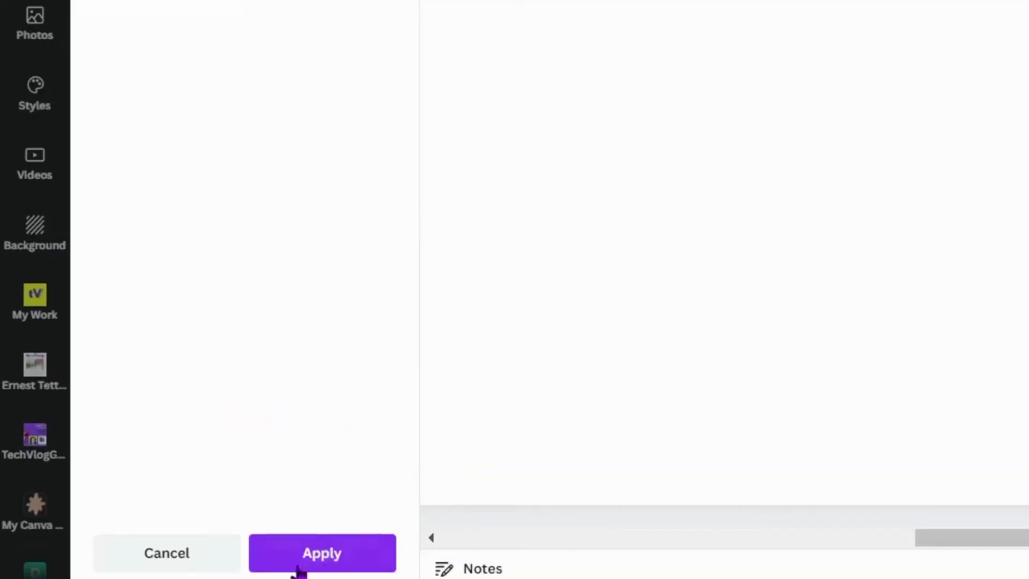
click(313, 559)
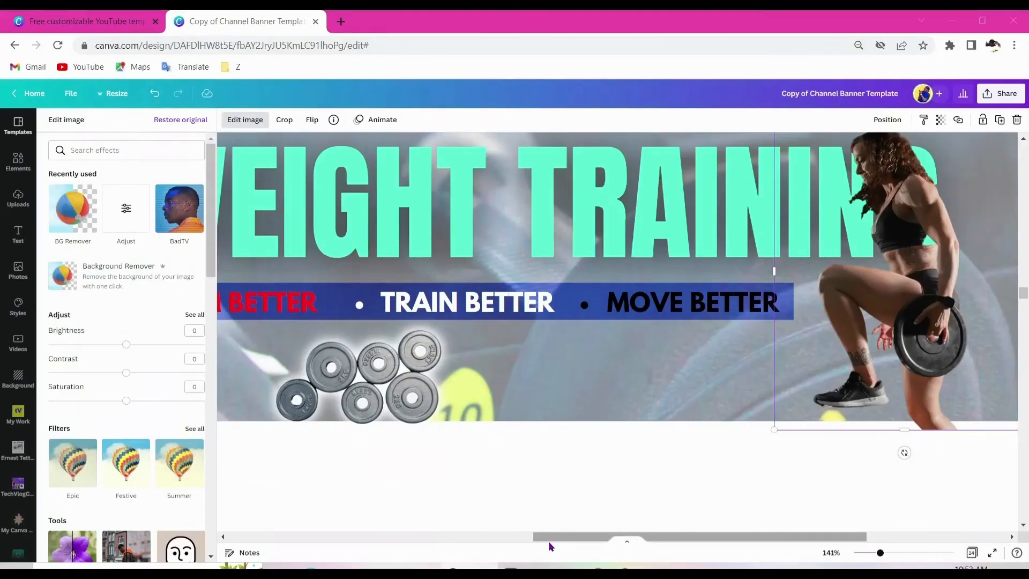
- Move the cut-out of the woman holding the weight plate between the end of the TRAINING title and the blonde woman
drag(540, 540, 650, 533)
key(Escape)
scroll(595, 455, up, 5)
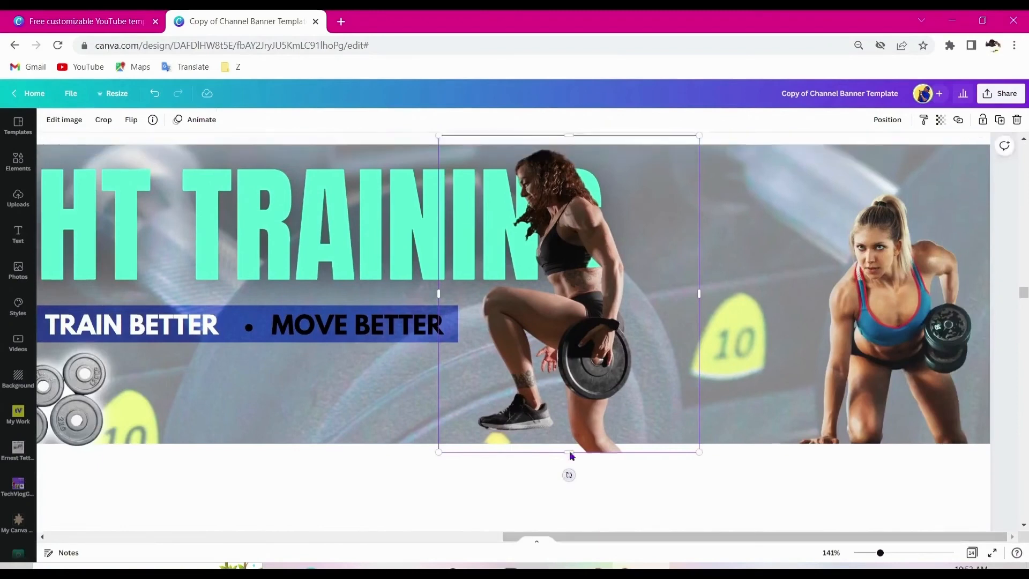
scroll(621, 422, down, 5)
drag(581, 364, 716, 364)
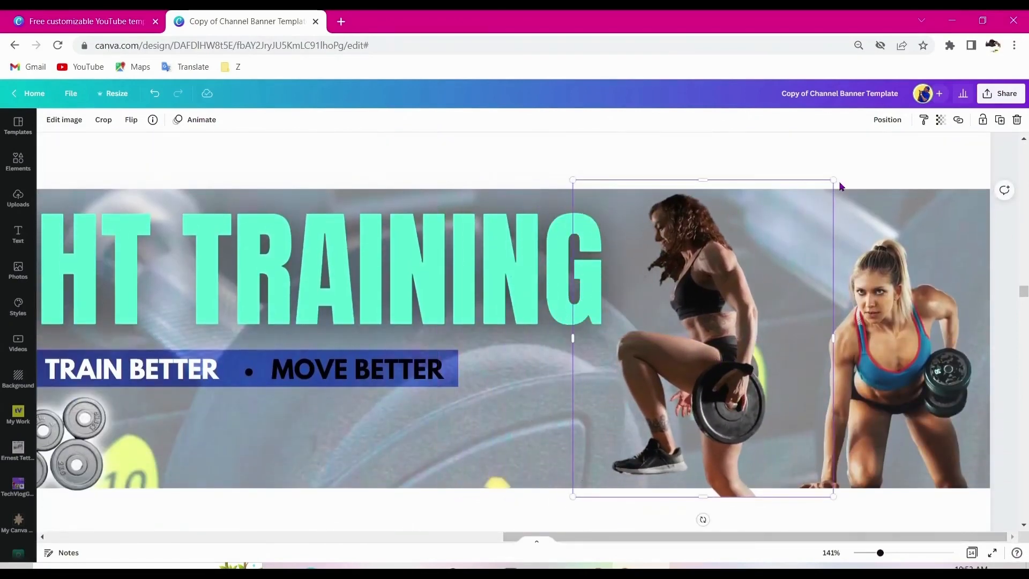